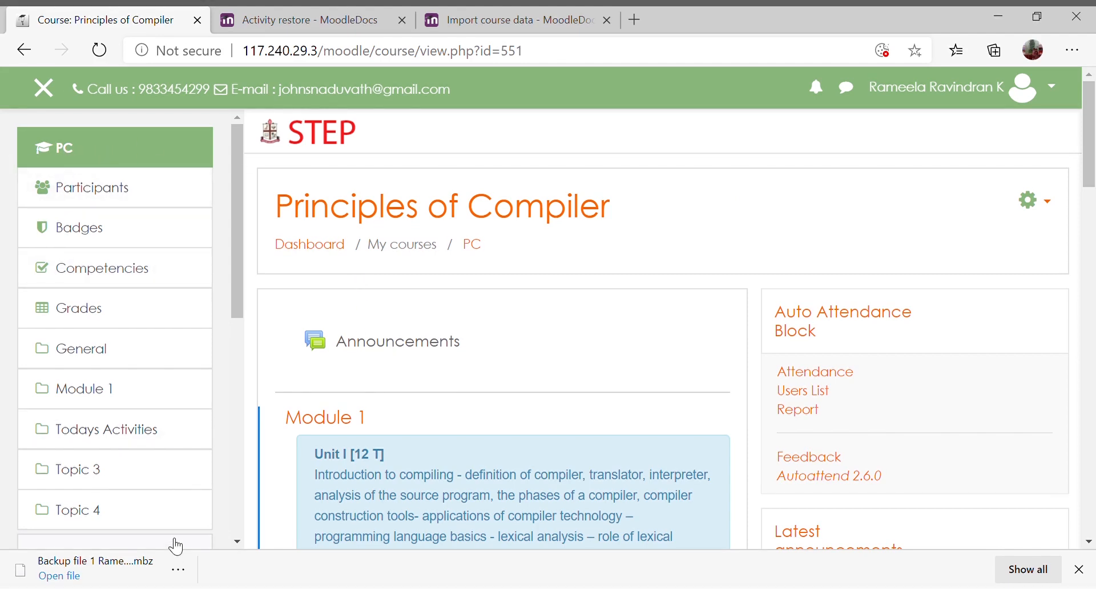
- Go to the dashboard and open the Principles of Compiler course from the recently accessed courses
scroll(174, 542, "down", 3)
left_click(96, 353)
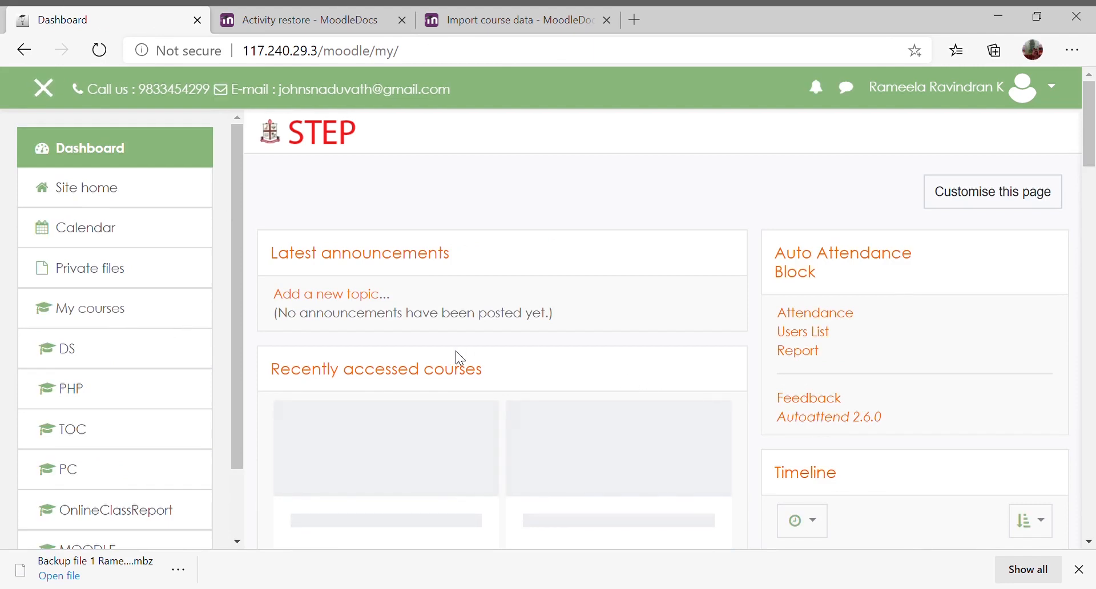
scroll(457, 348, "down", 1)
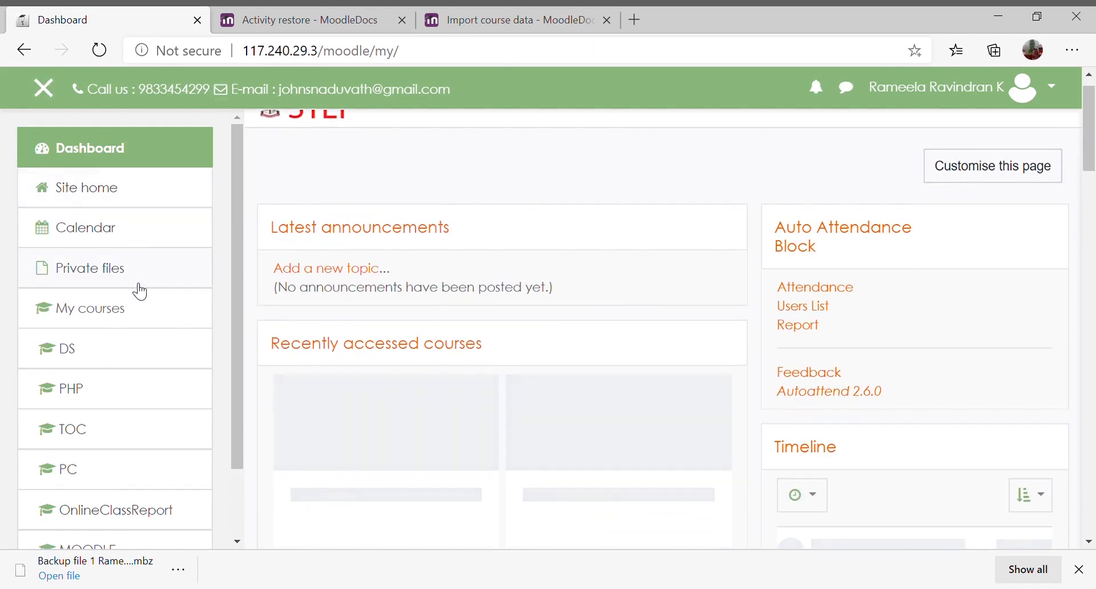
scroll(328, 359, "down", 2)
scroll(323, 378, "down", 1)
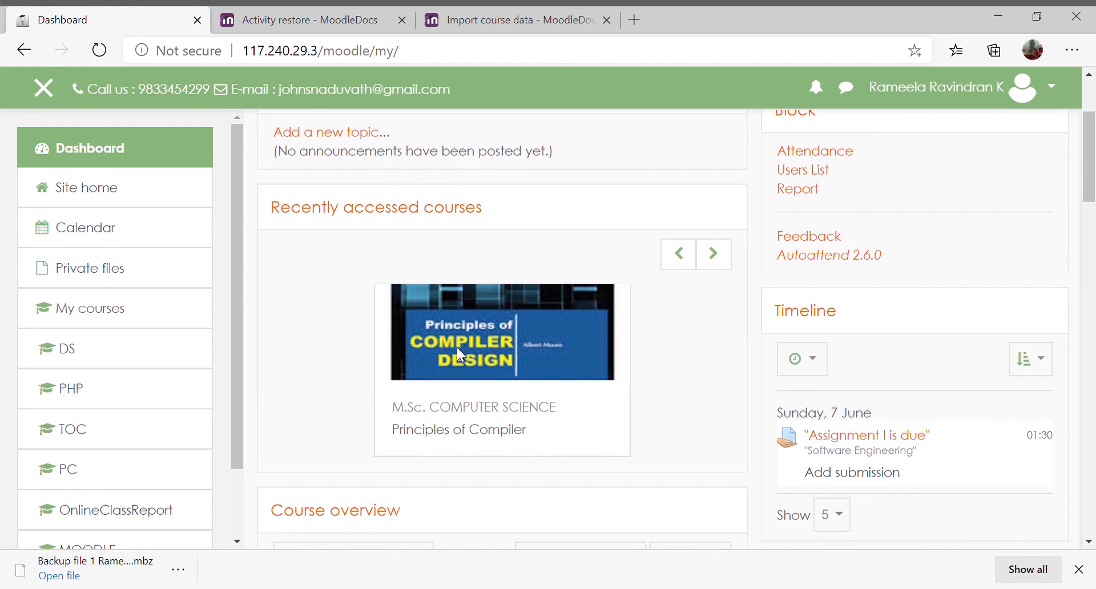
left_click(421, 330)
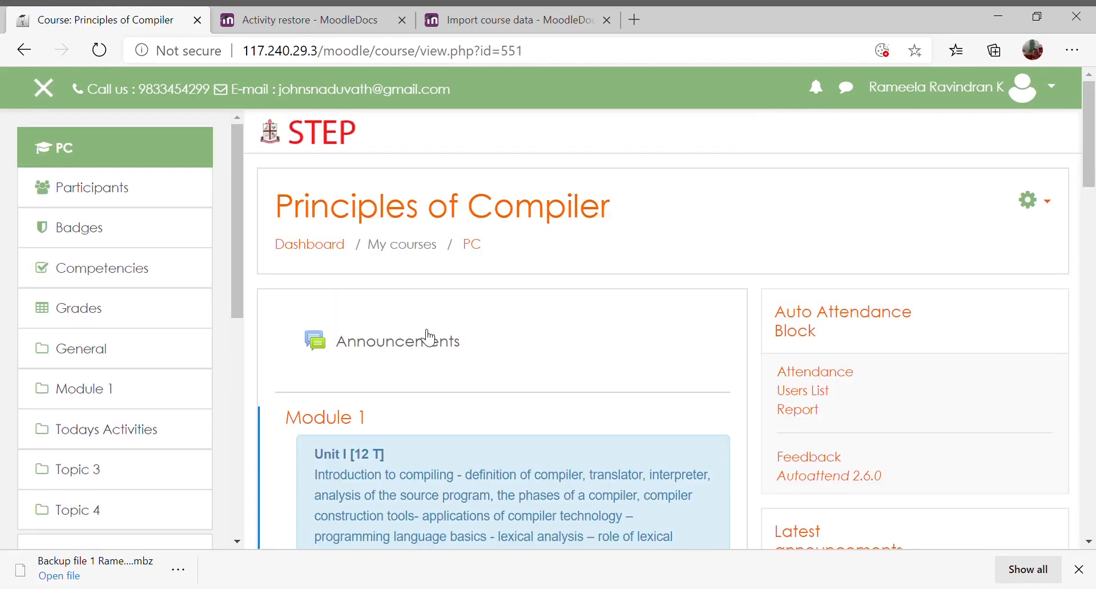
- Open the course's auto attendance sessions and bring up the form for adding sessions
scroll(494, 441, "down", 2)
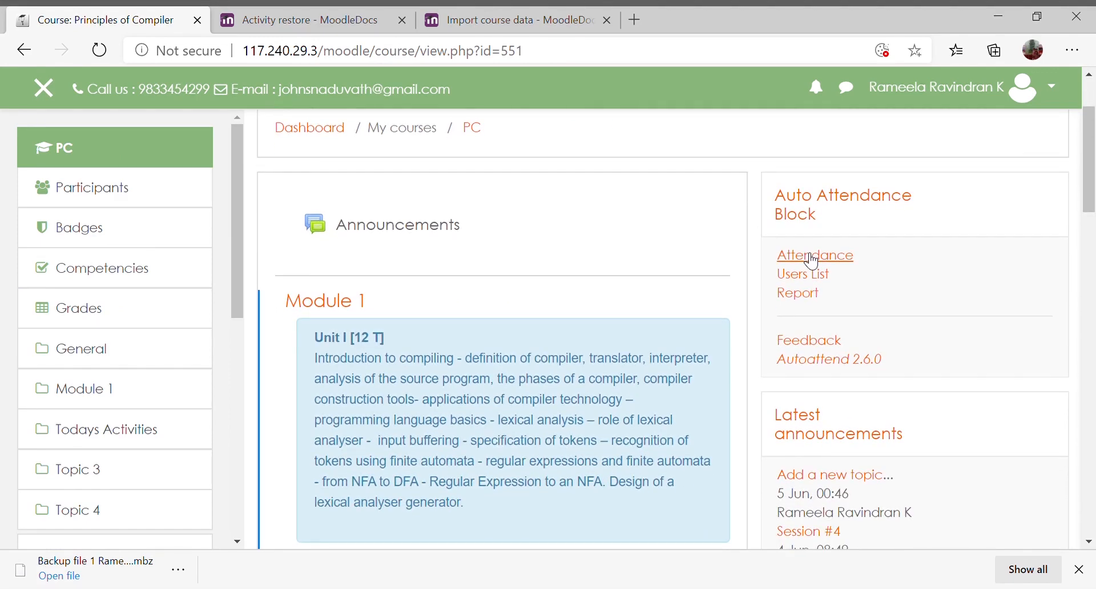
left_click(812, 258)
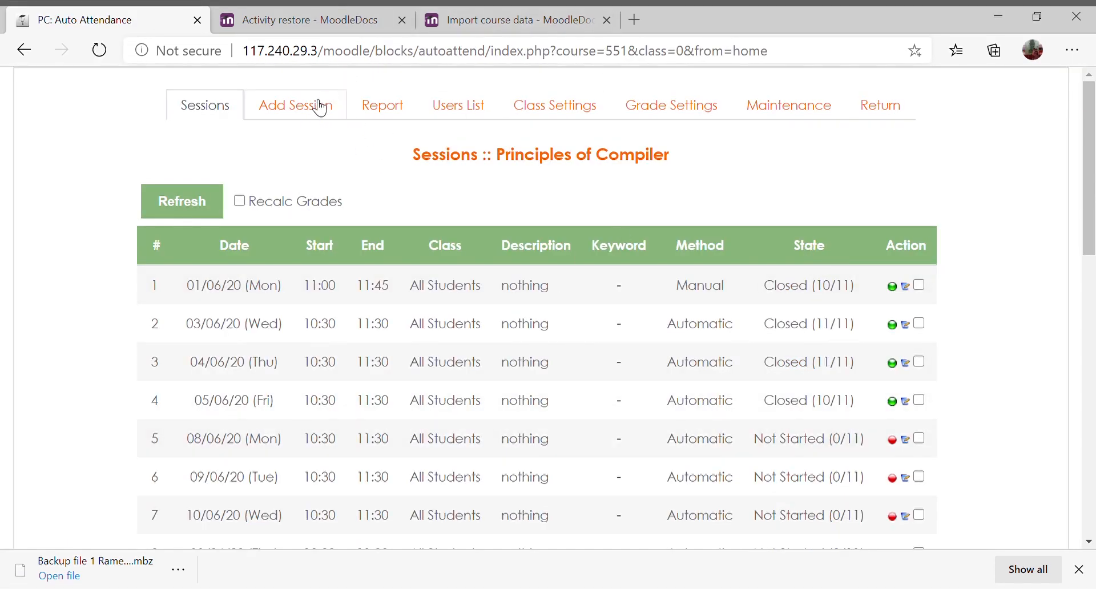
left_click(319, 111)
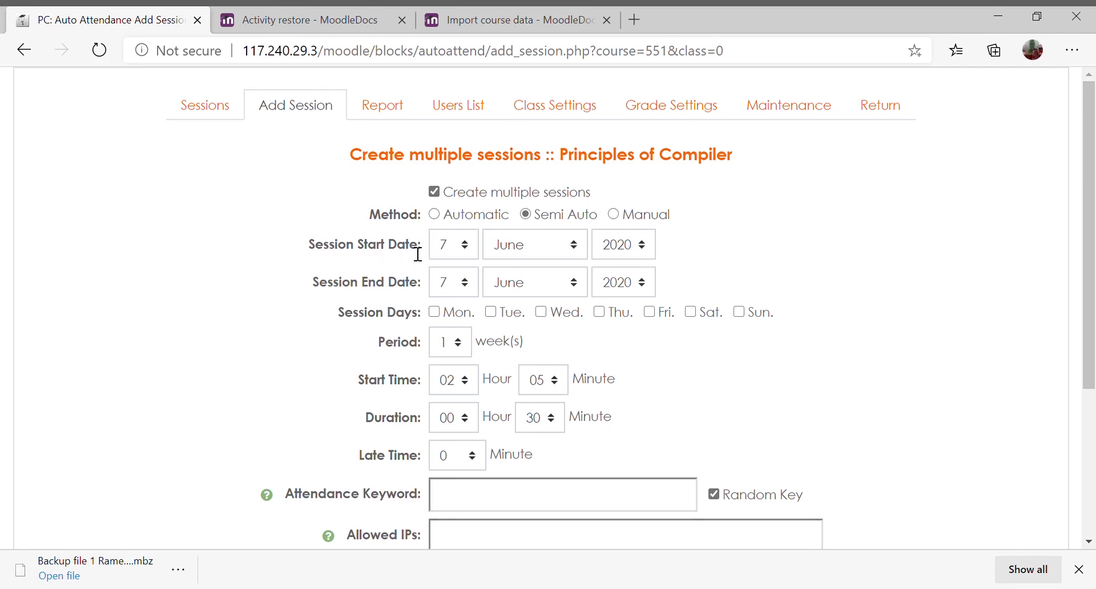
- Set the session dates from 1 June 2020 to 30 June 2020, repeating on Monday, Wednesday and Friday
left_click(465, 244)
left_click(445, 280)
left_click(466, 282)
type("30")
left_click(435, 312)
left_click(541, 314)
- Set the session start time to 08 hours 30 minutes
left_click(465, 389)
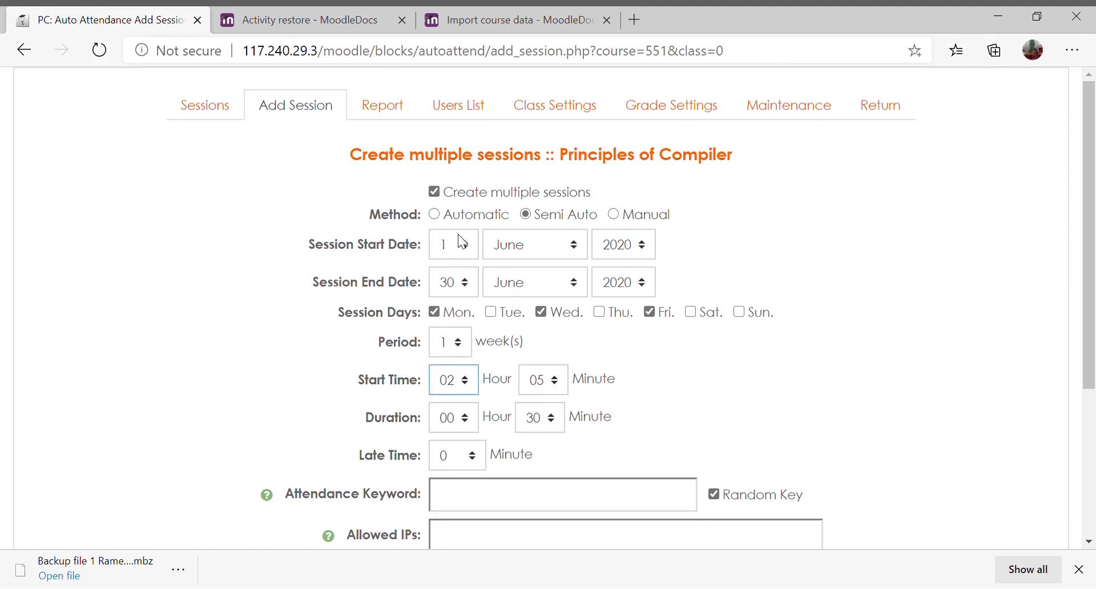
key("8")
left_click(554, 388)
key("3")
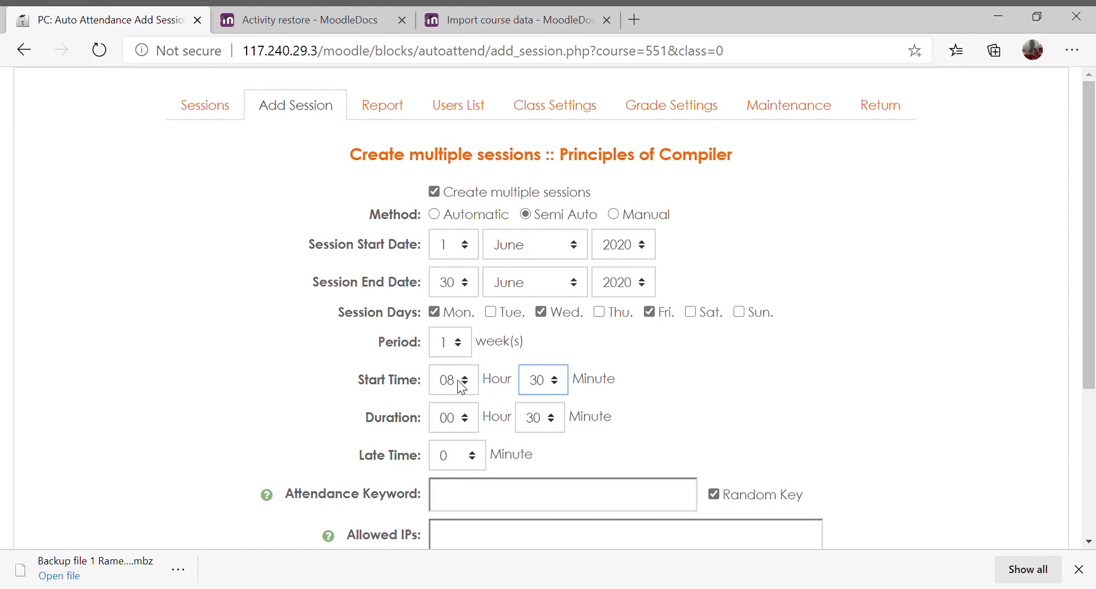
- Set the session duration to 01 hour 00 minutes and the late time to 10 minutes
left_click(467, 425)
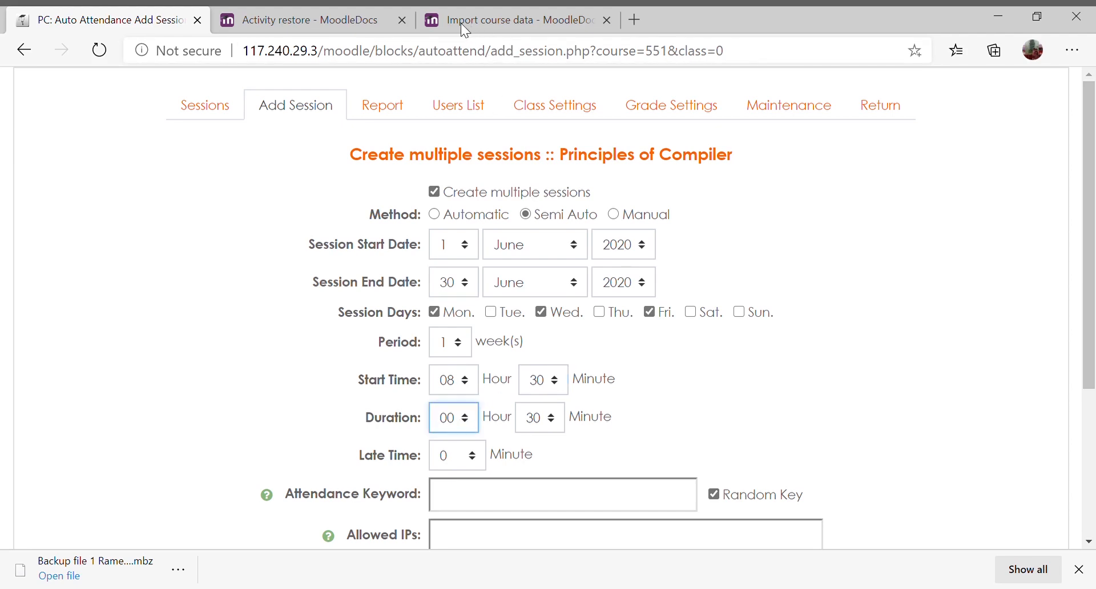
left_click(445, 52)
left_click(550, 422)
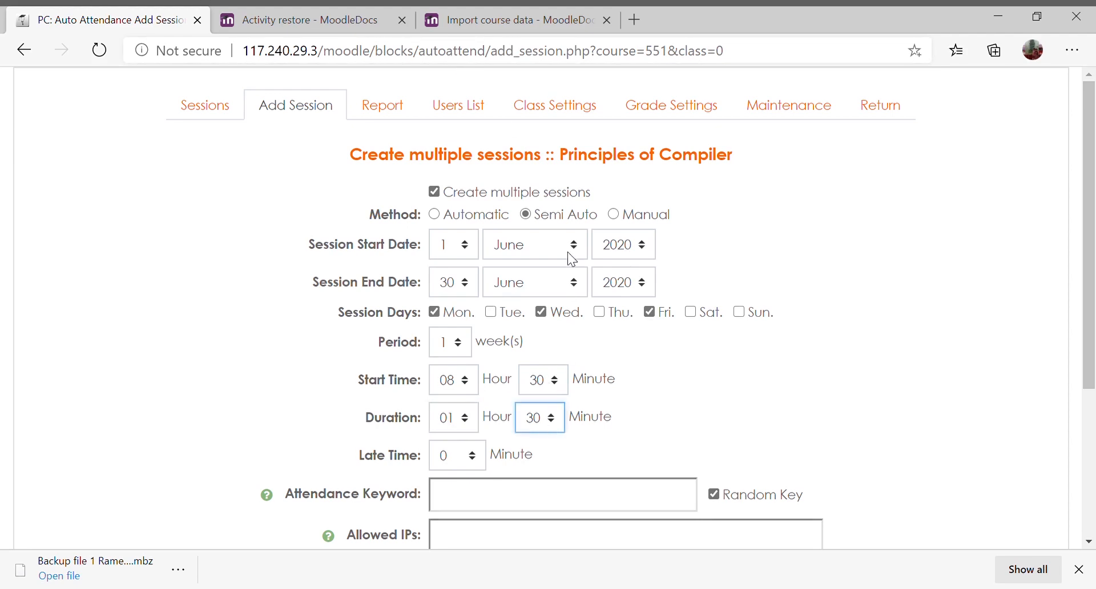
key("0")
left_click(474, 458)
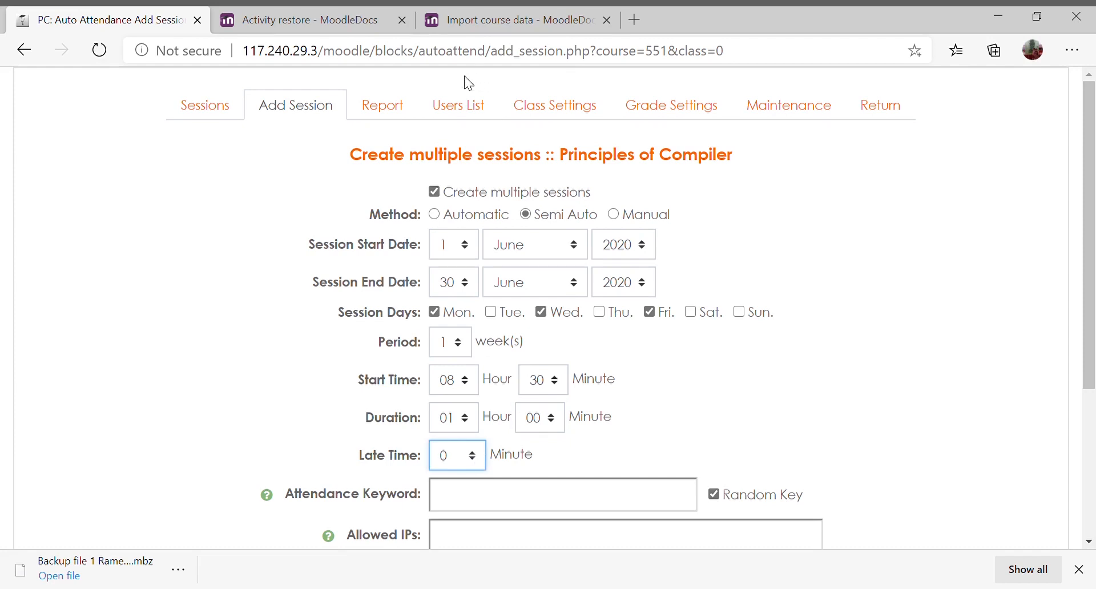
key("1")
- Turn off the random attendance key, leave the keyword and allowed IPs empty, and enable Deny same IP
scroll(558, 402, "down", 3)
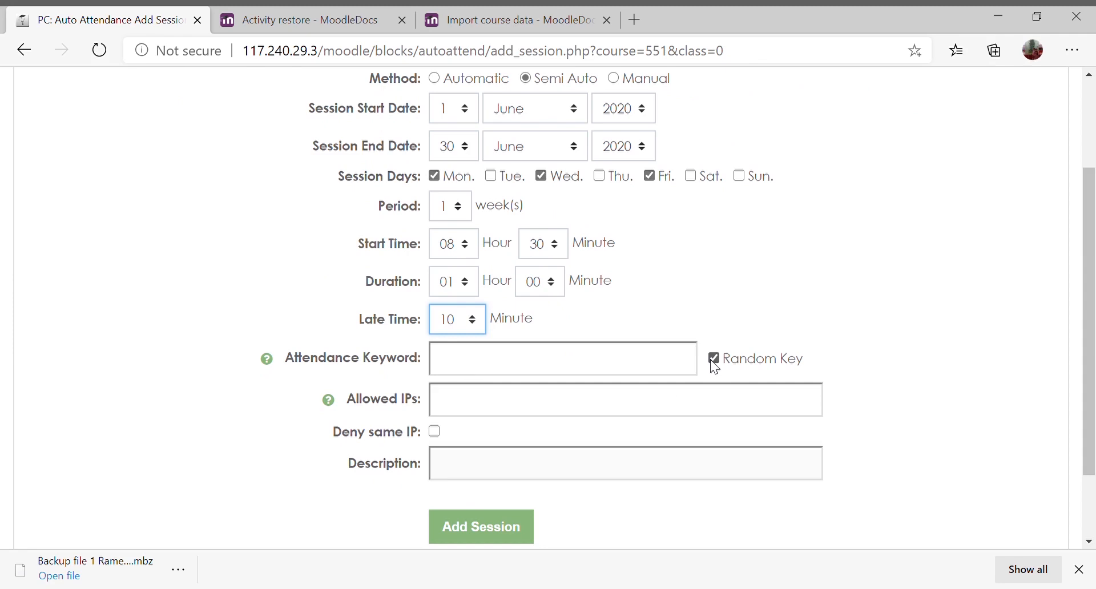
left_click(534, 371)
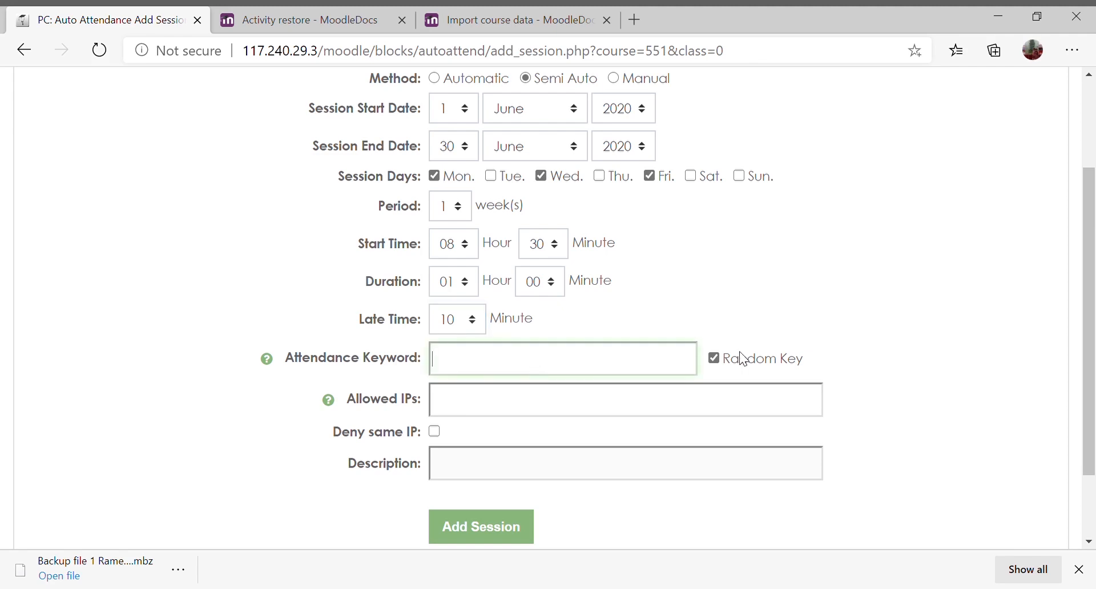
left_click(721, 367)
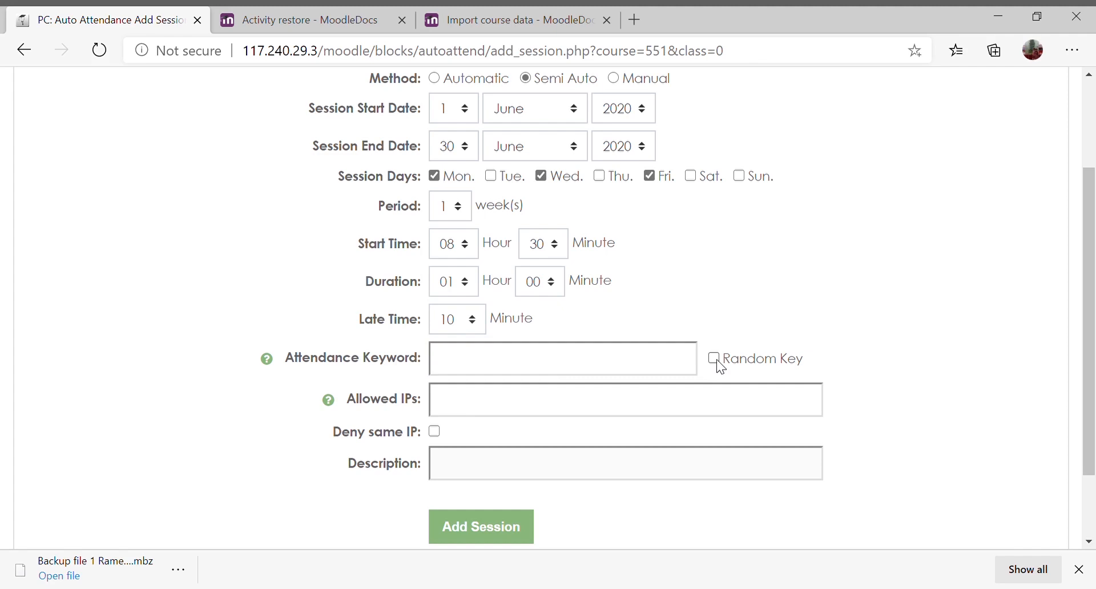
left_click(530, 367)
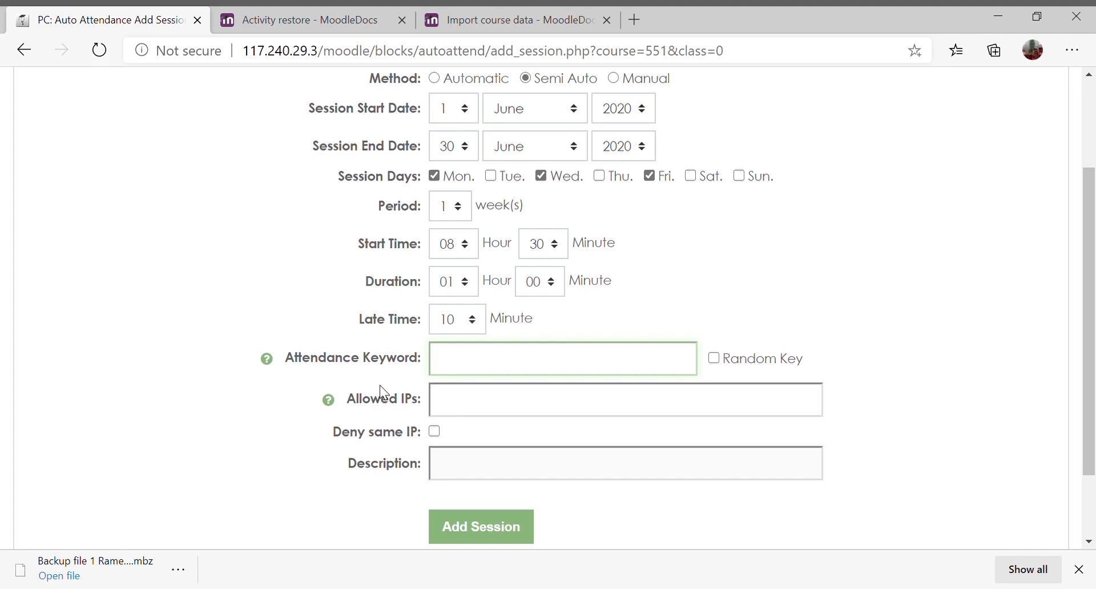
left_click(484, 408)
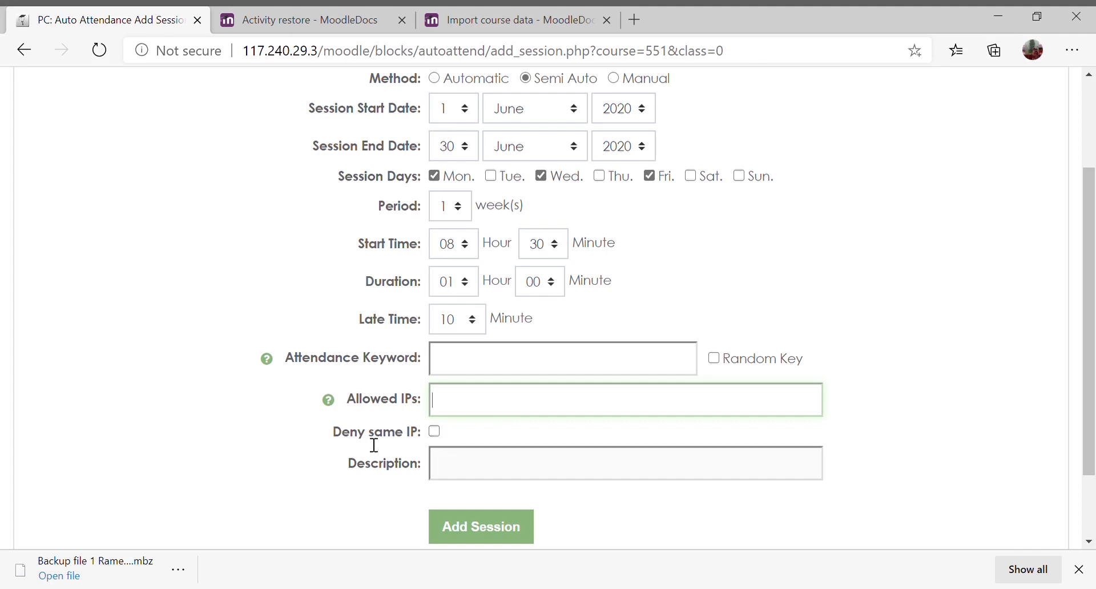
left_click(435, 432)
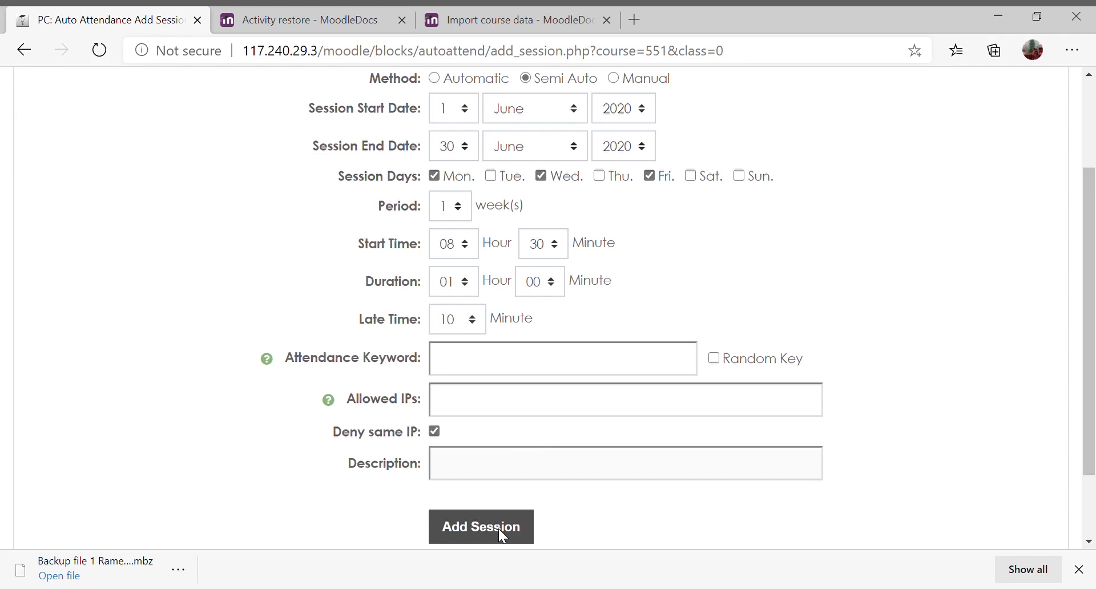
- Return to the session list, open the attendance of the 05/06/20 session and review each student's status, time and IP address
scroll(498, 529, "up", 3)
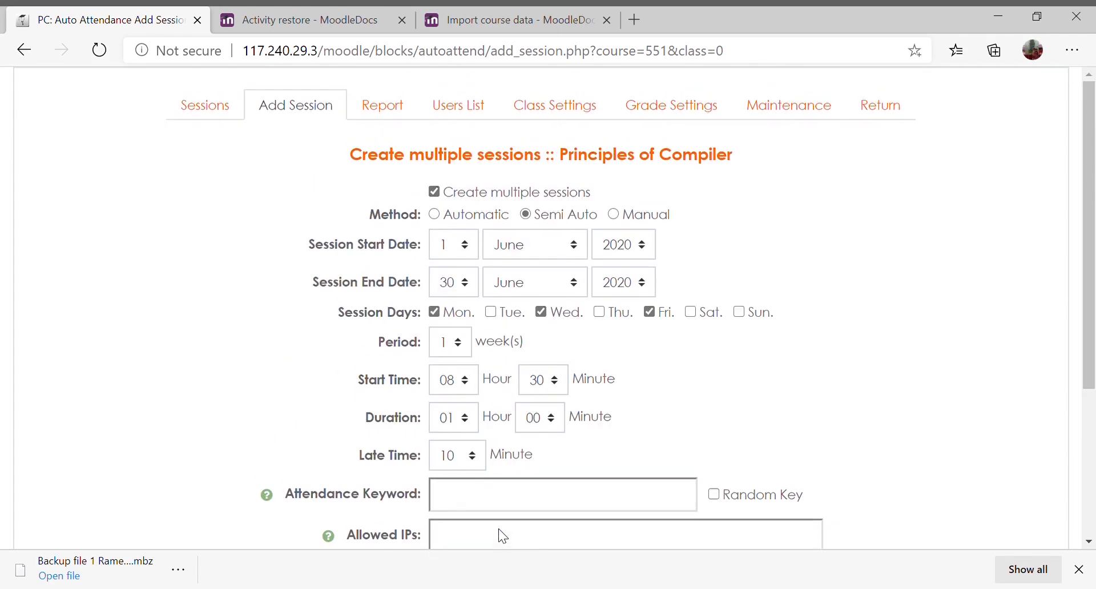
left_click(197, 114)
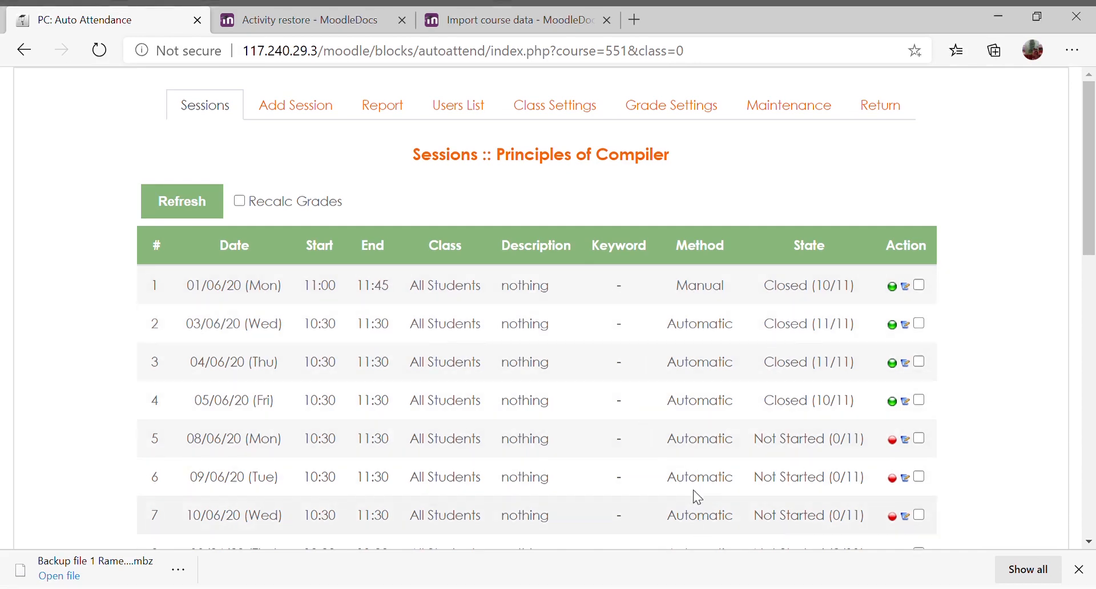
scroll(707, 448, "down", 1)
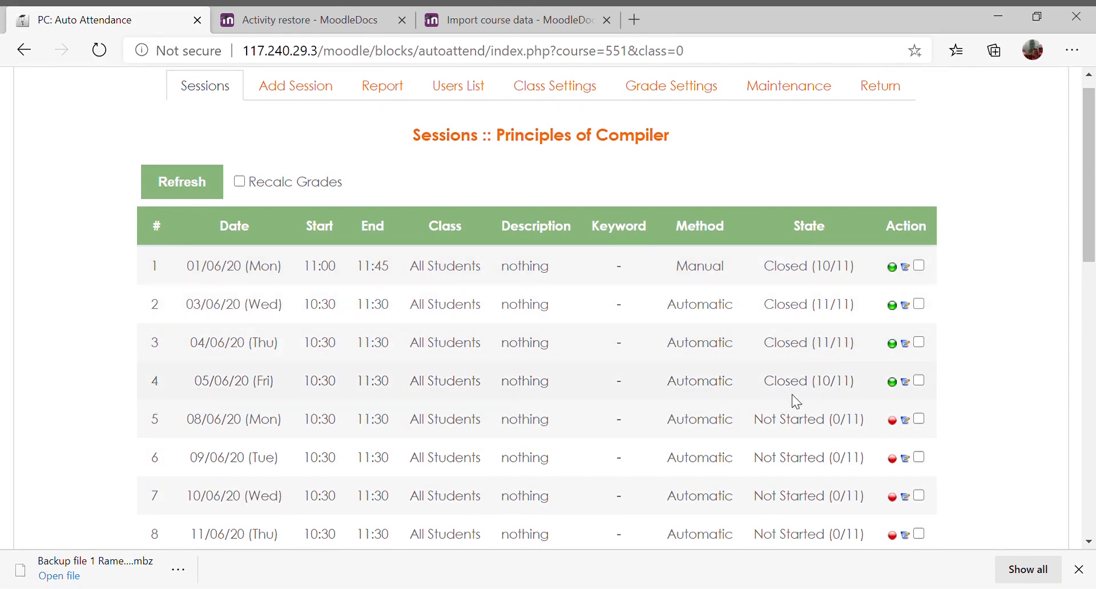
left_click(899, 385)
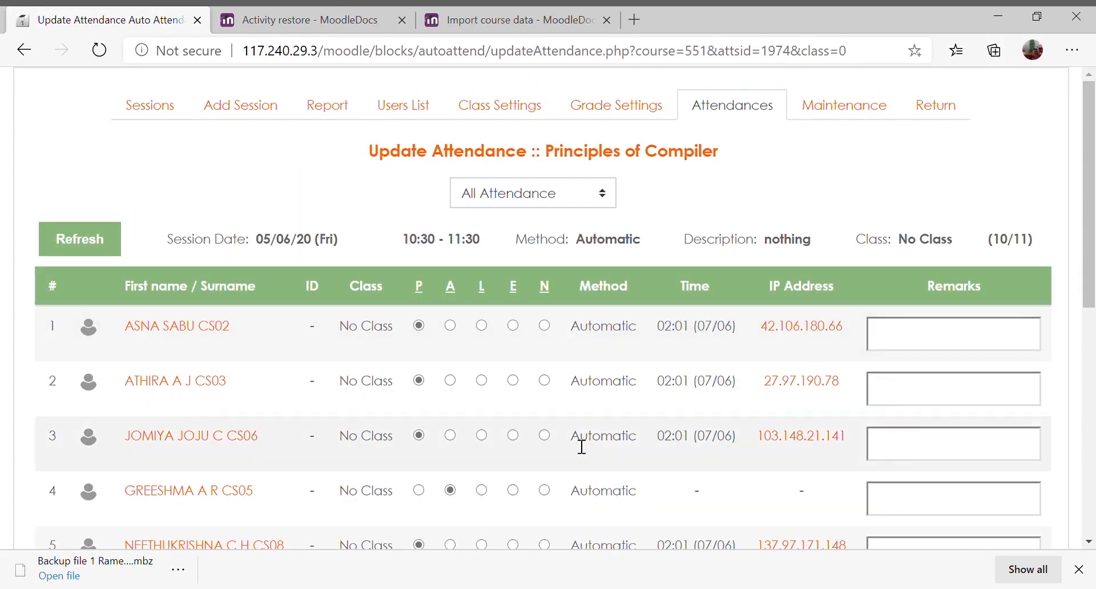
scroll(582, 447, "down", 8)
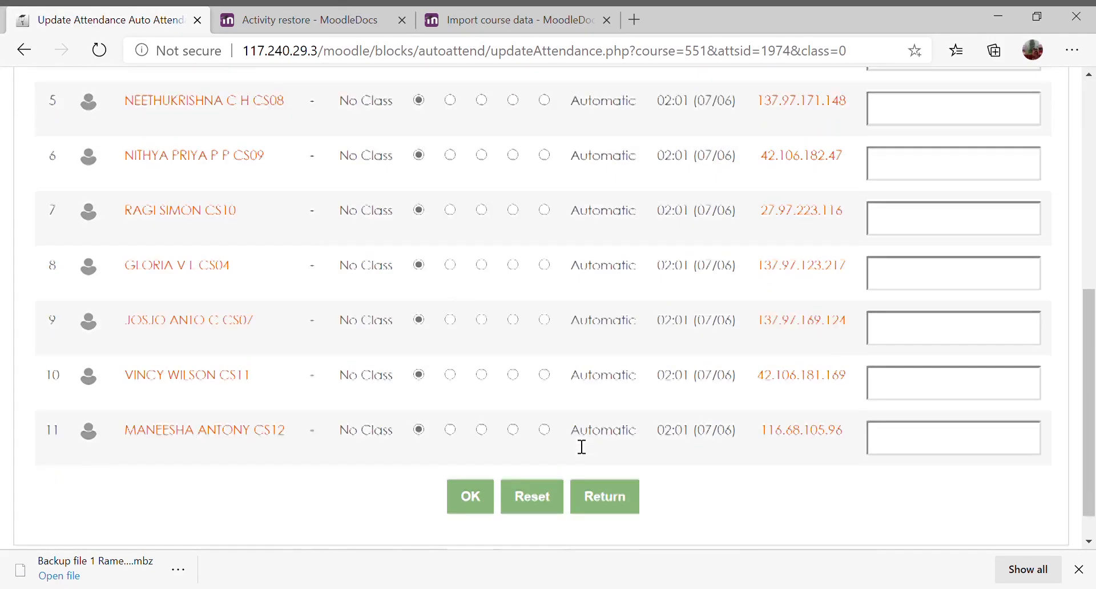
scroll(582, 447, "down", 1)
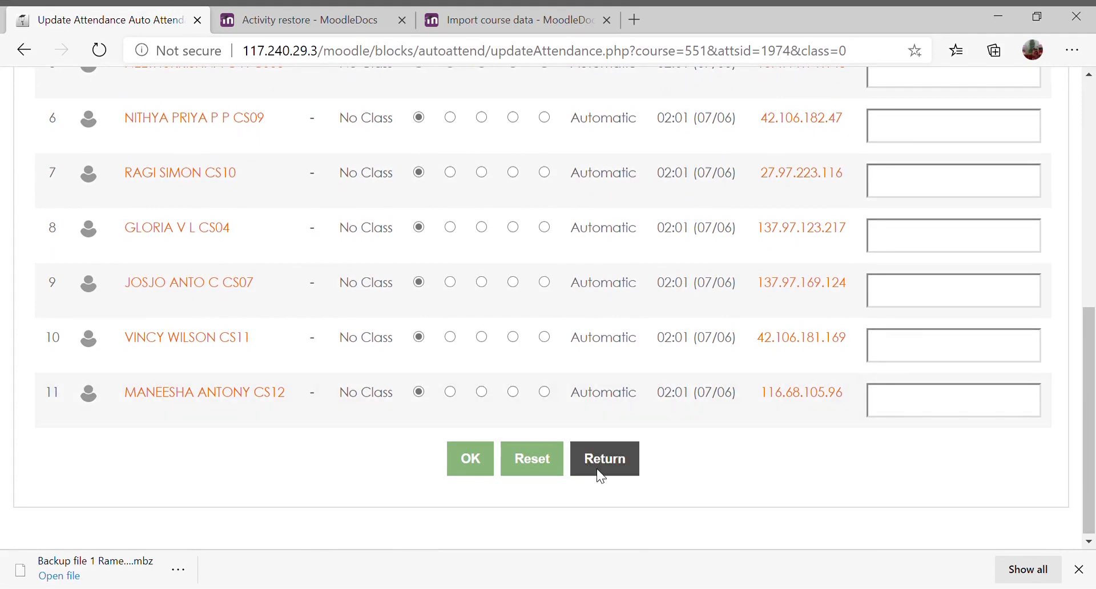
scroll(600, 476, "up", 4)
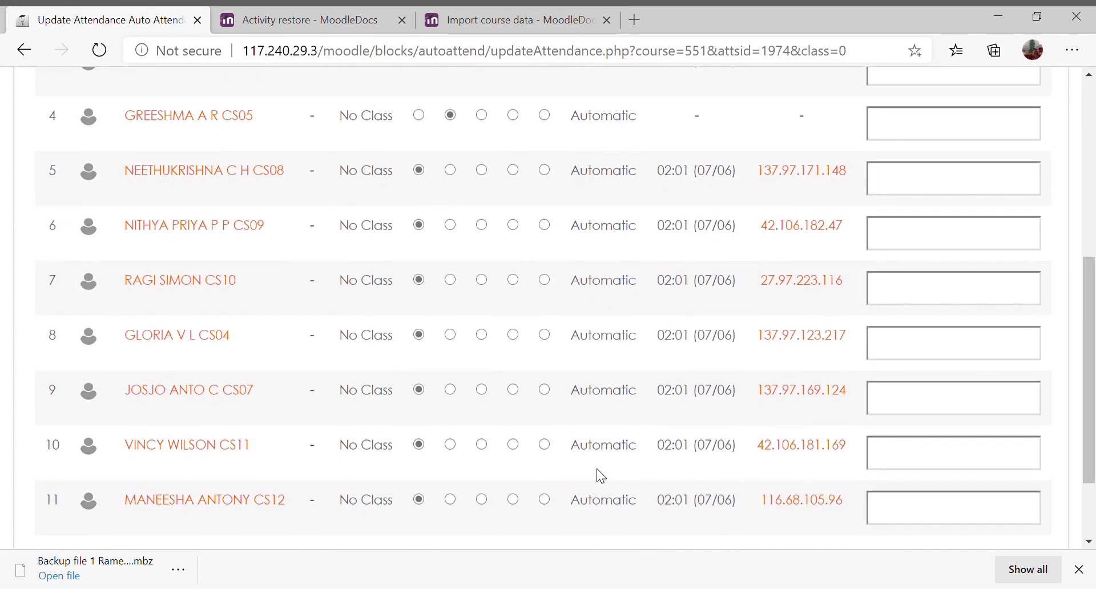
scroll(598, 476, "up", 2)
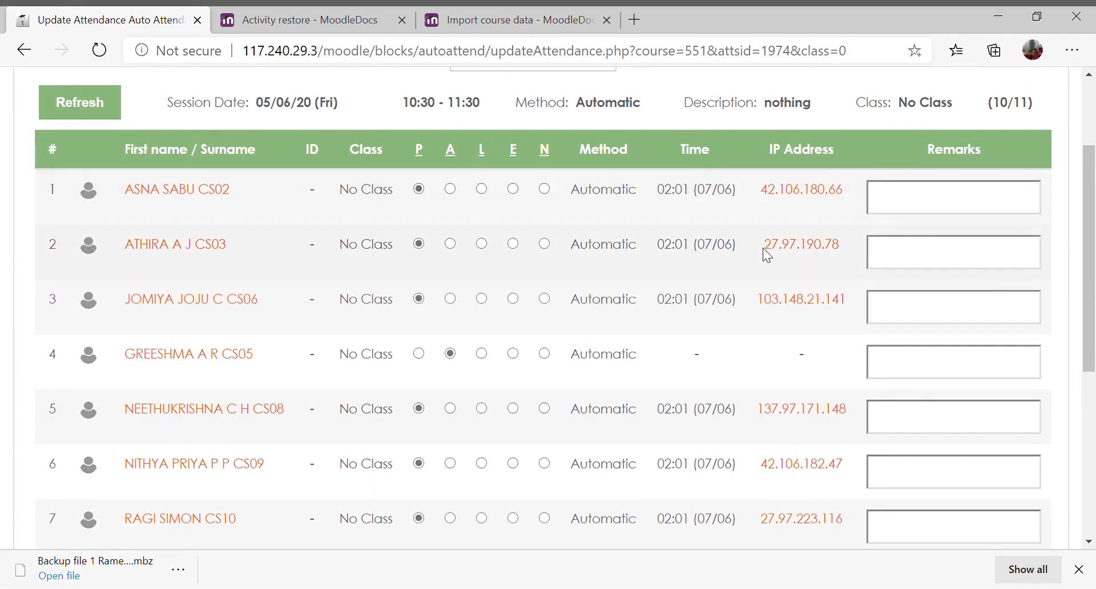
scroll(791, 461, "up", 3)
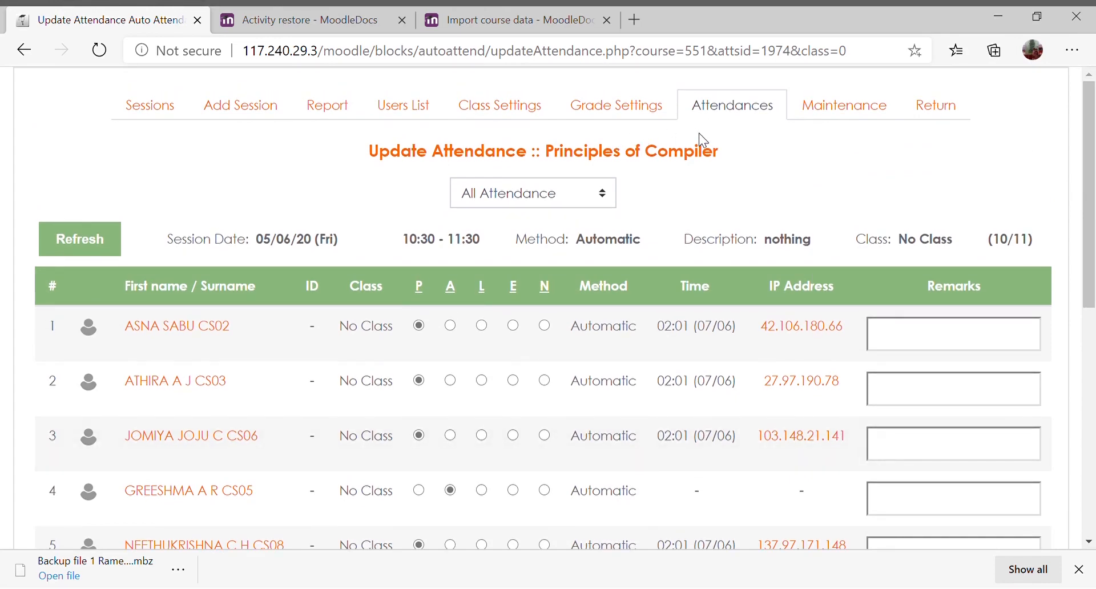
- Open the course's attendance report, download it in Excel format and open the downloaded file
left_click(311, 118)
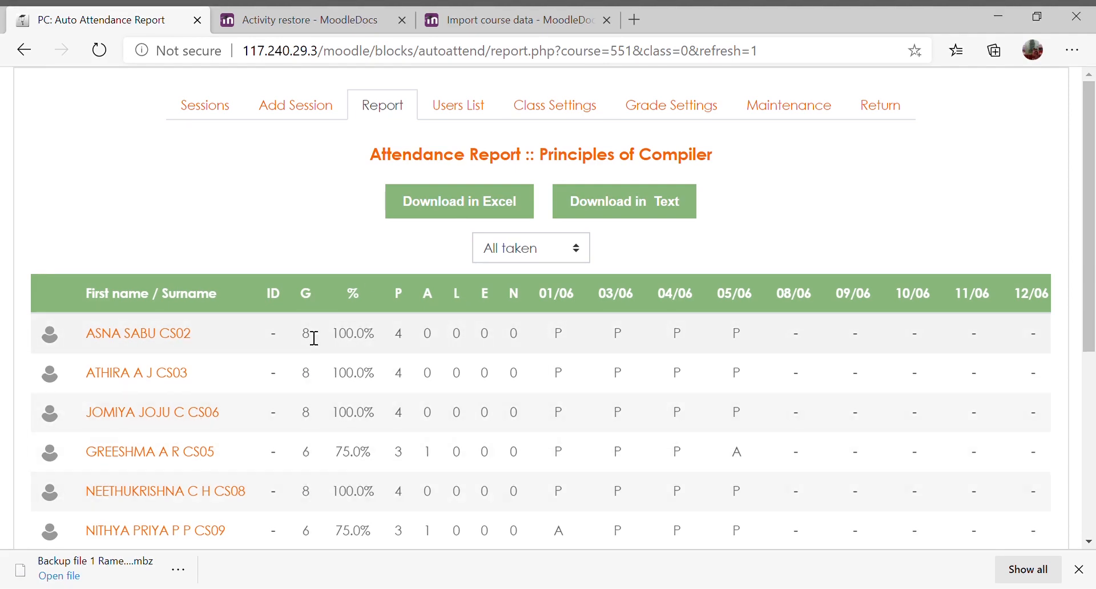
scroll(404, 469, "down", 2)
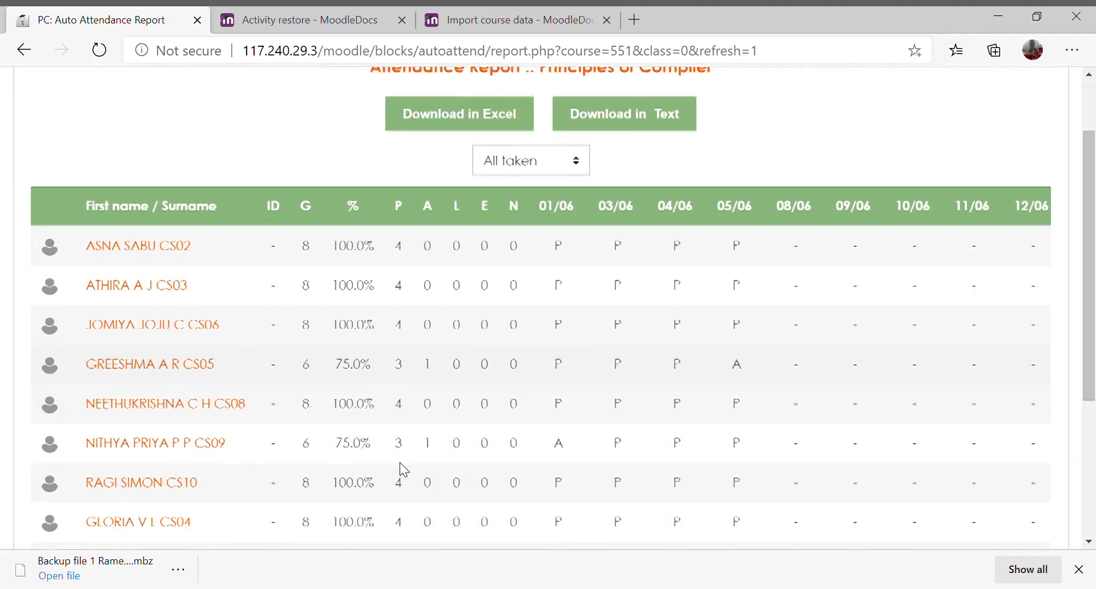
scroll(403, 468, "up", 2)
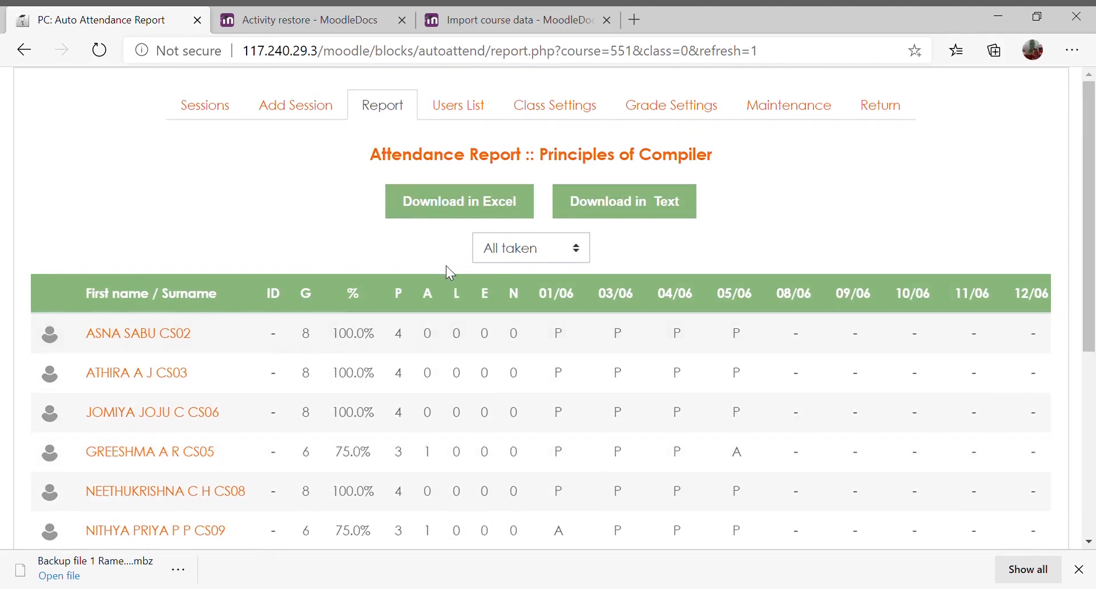
left_click(440, 201)
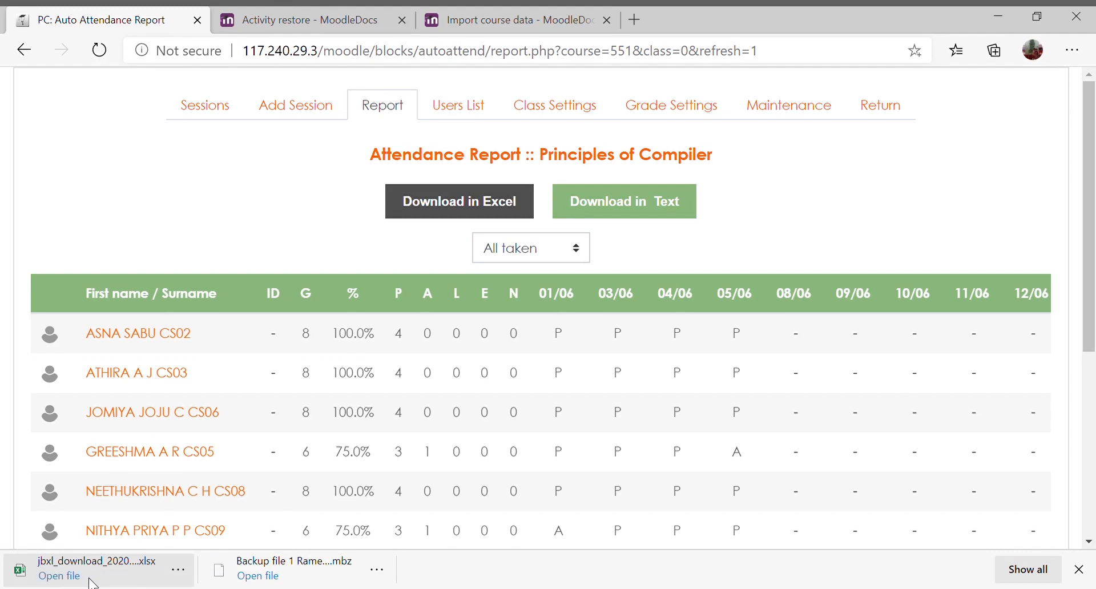
left_click(69, 576)
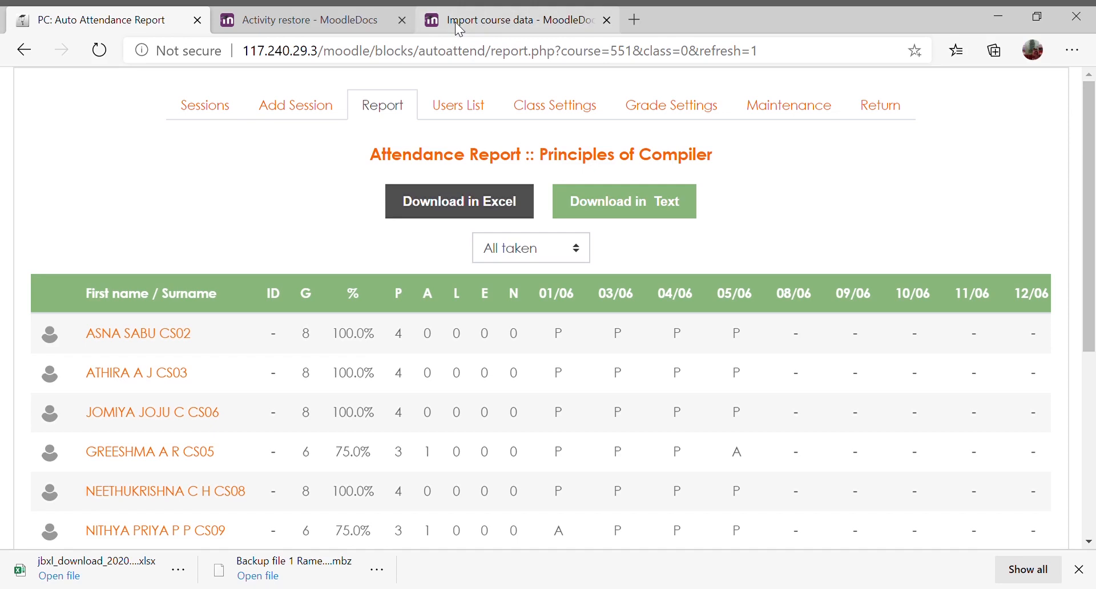
- Leave the attendance report and return to the Principles of Compiler course page
left_click(895, 110)
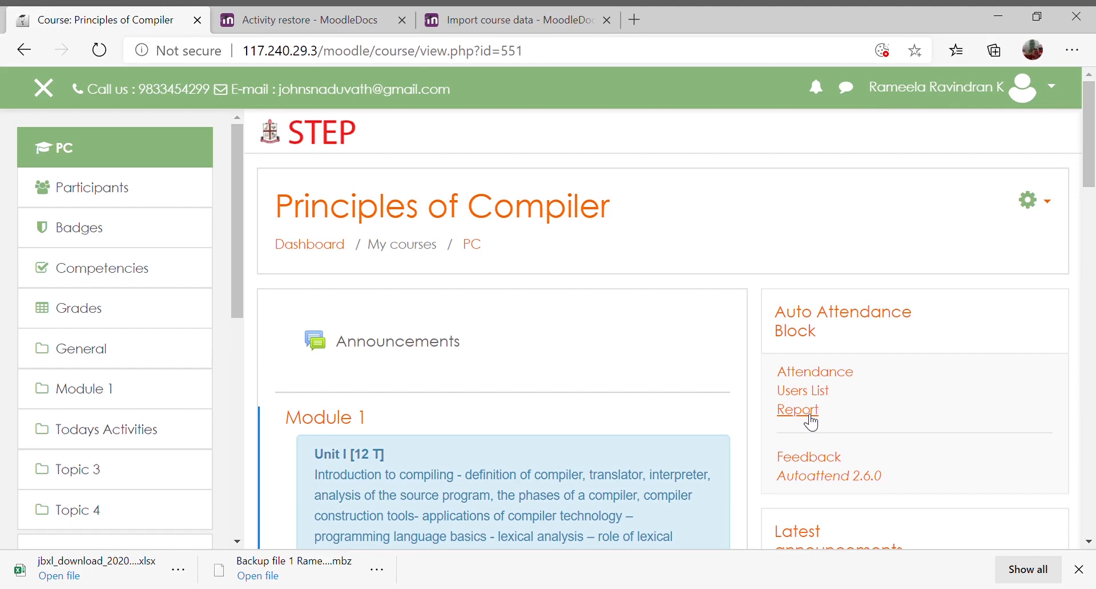
scroll(811, 423, "down", 1)
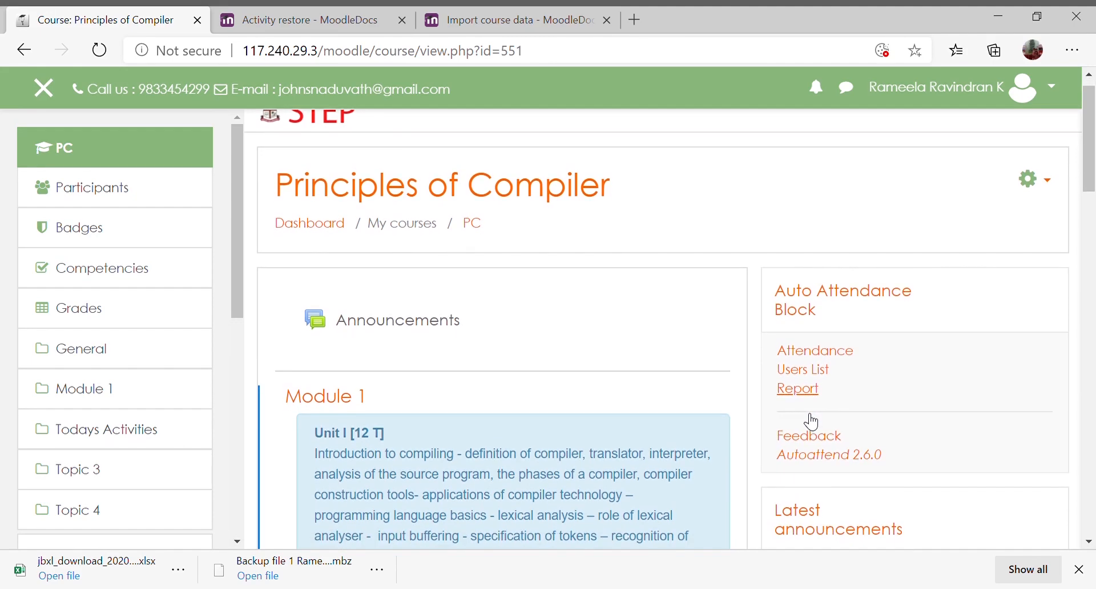